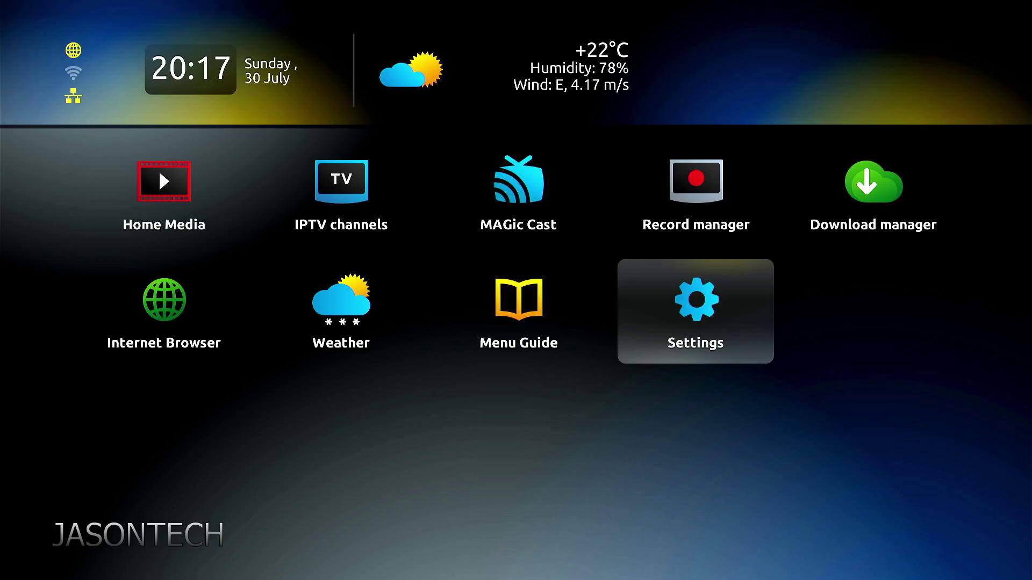
Step: Open Settings > System settings > Video and cycle the video output mode toward 1080p-60
key(Return)
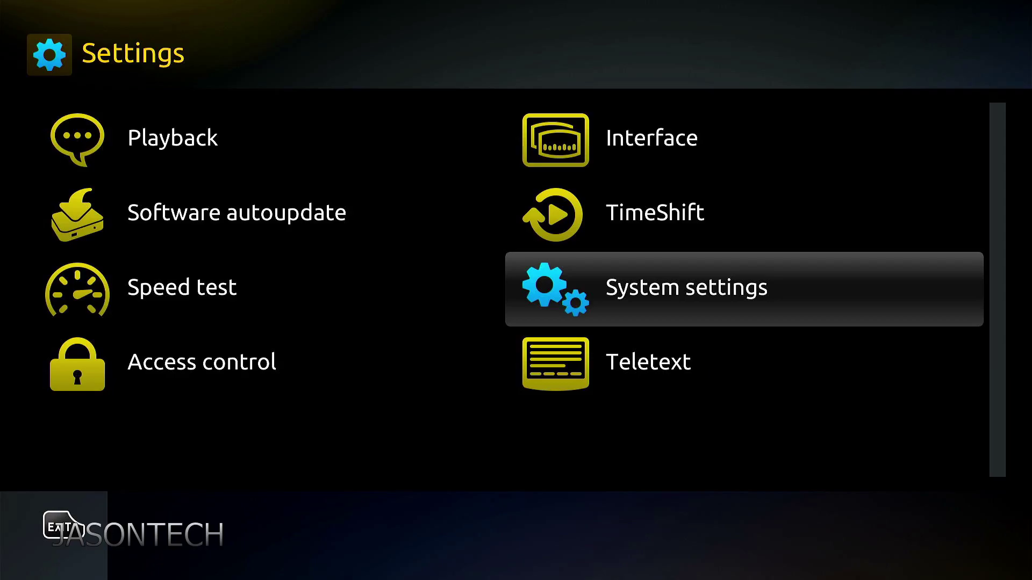
key(Return)
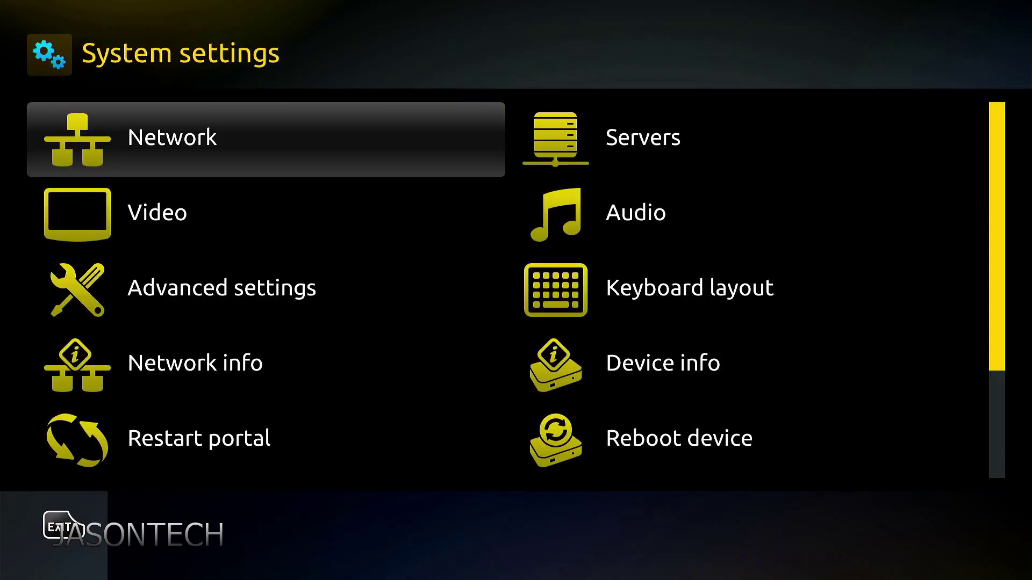
key(Down)
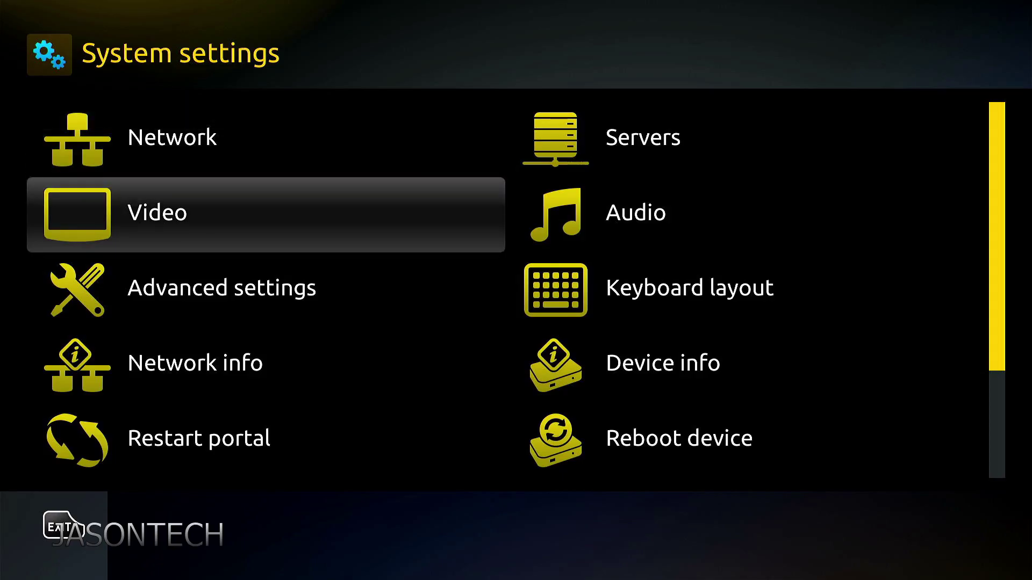
key(Return)
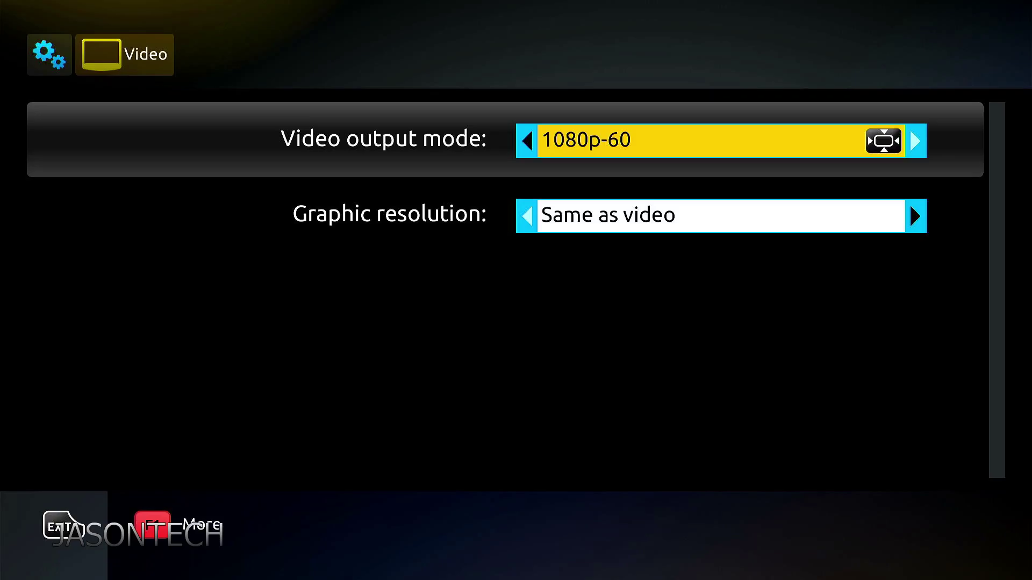
key(Left)
key(Right)
key(Right)
key(Right)
key(Right)
key(Right)
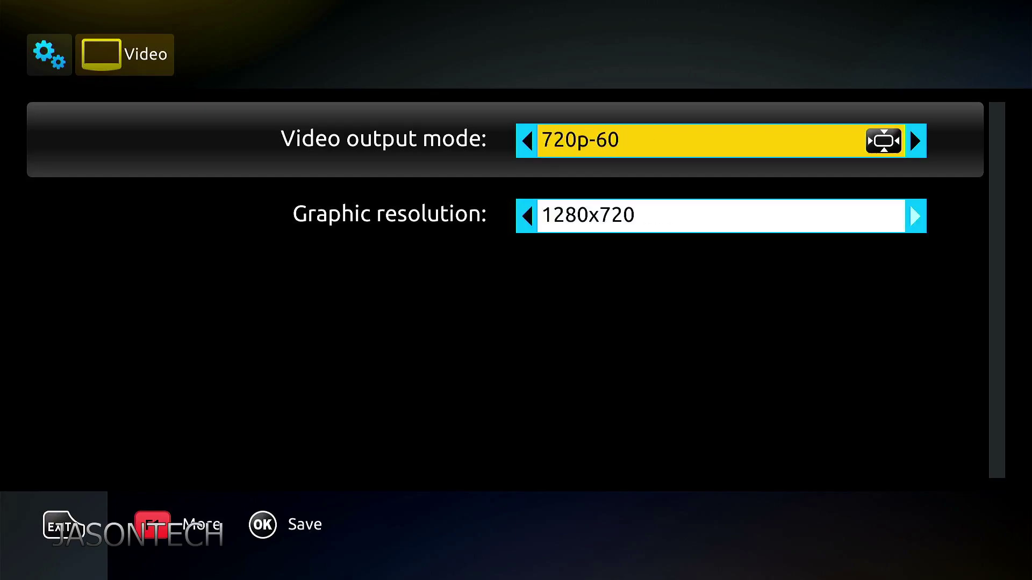
Step: Set Graphic resolution to 1920x1080 and save the video settings
key(Down)
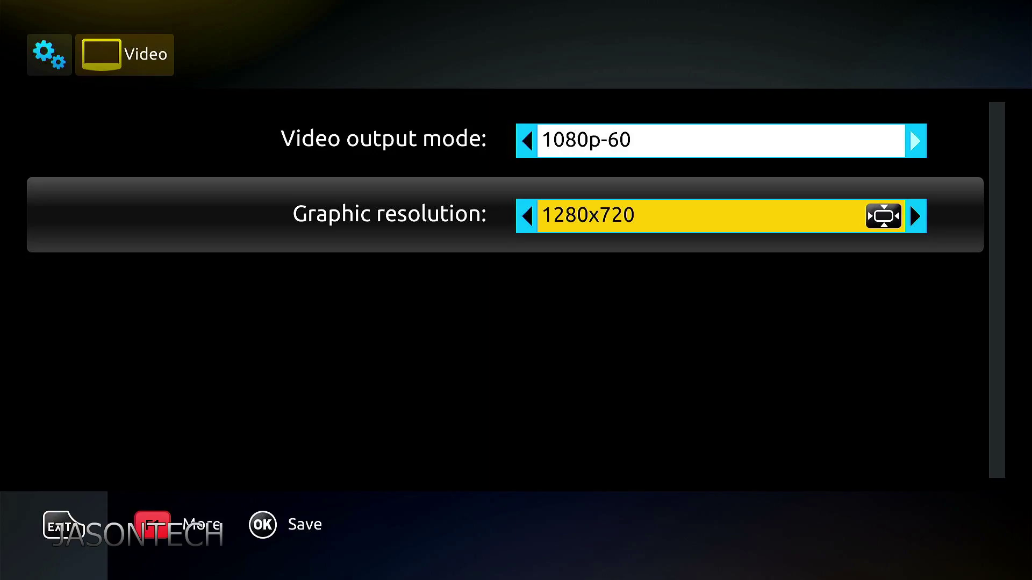
key(Right)
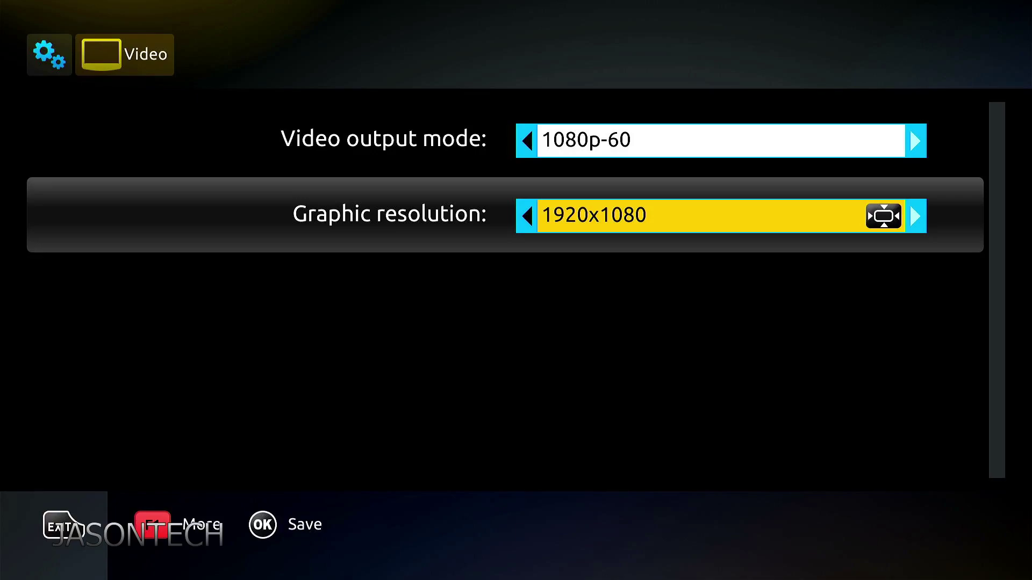
key(Left)
key(Left)
key(Left)
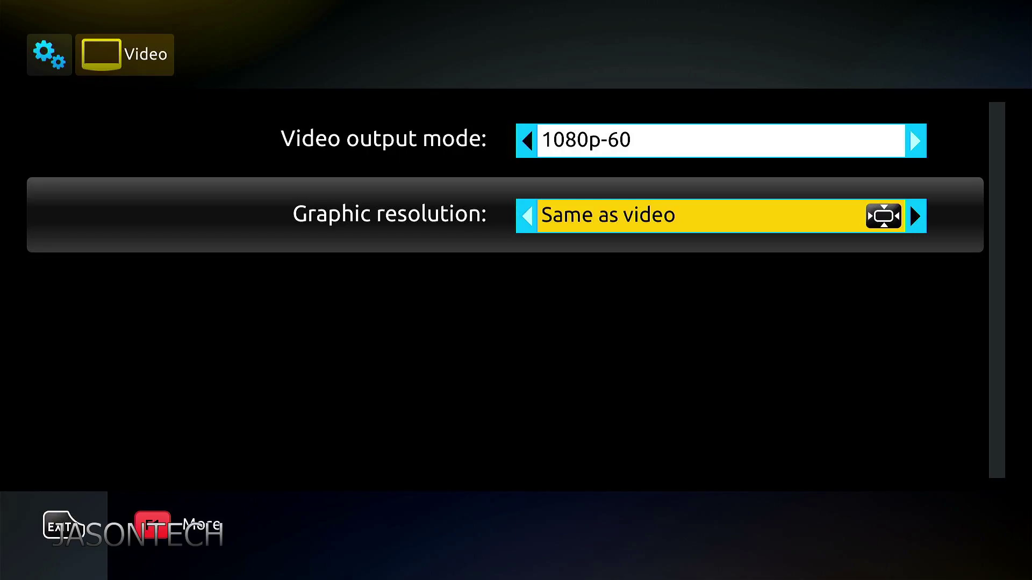
key(Right)
key(Right)
key(Right)
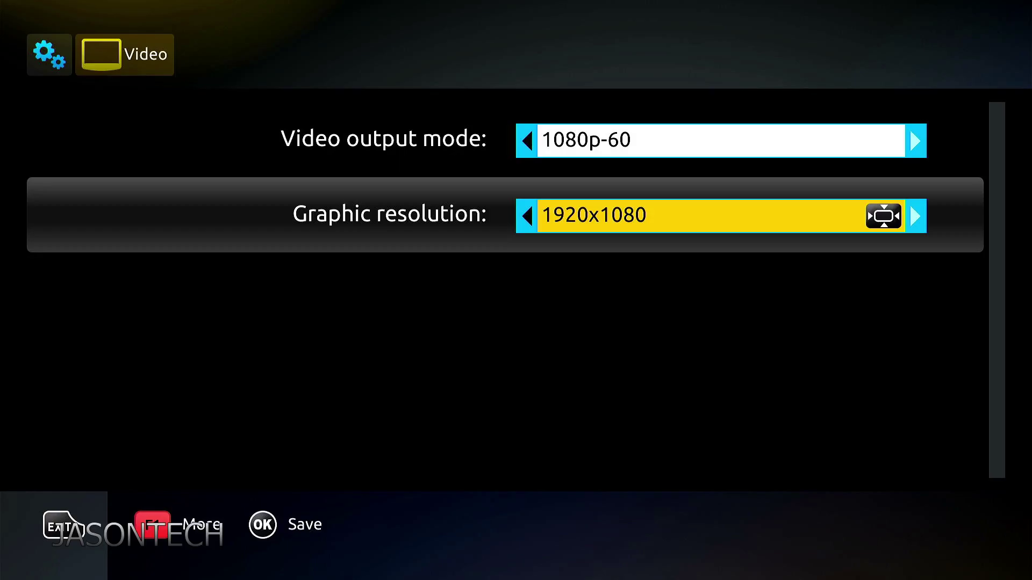
key(Return)
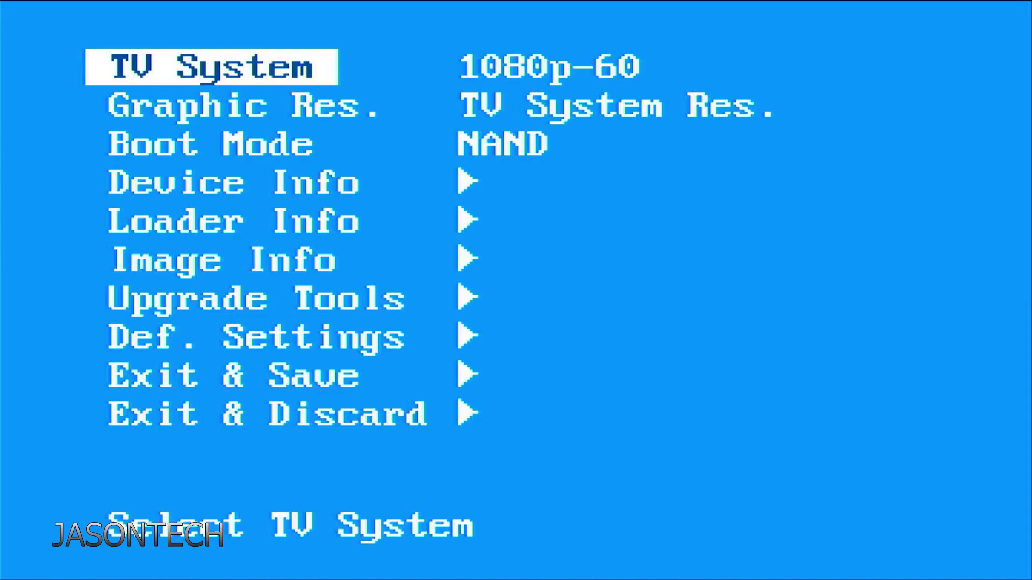
Step: In the bootloader menu, set TV System to 1080p-60 and Graphic Res. to 1920x1080
key(Right)
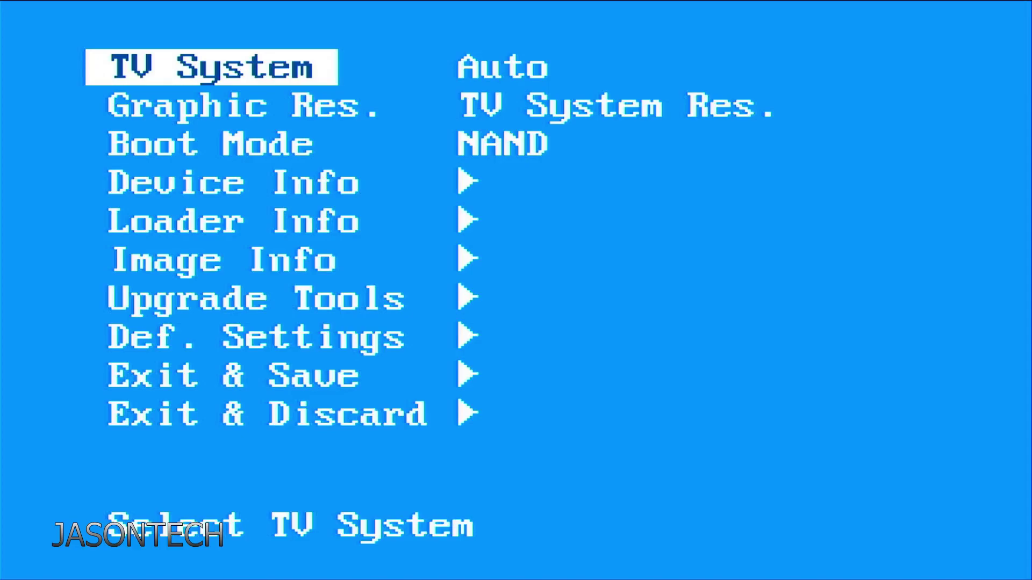
key(Right)
key(Right)
key(Right)
key(Right)
key(Right)
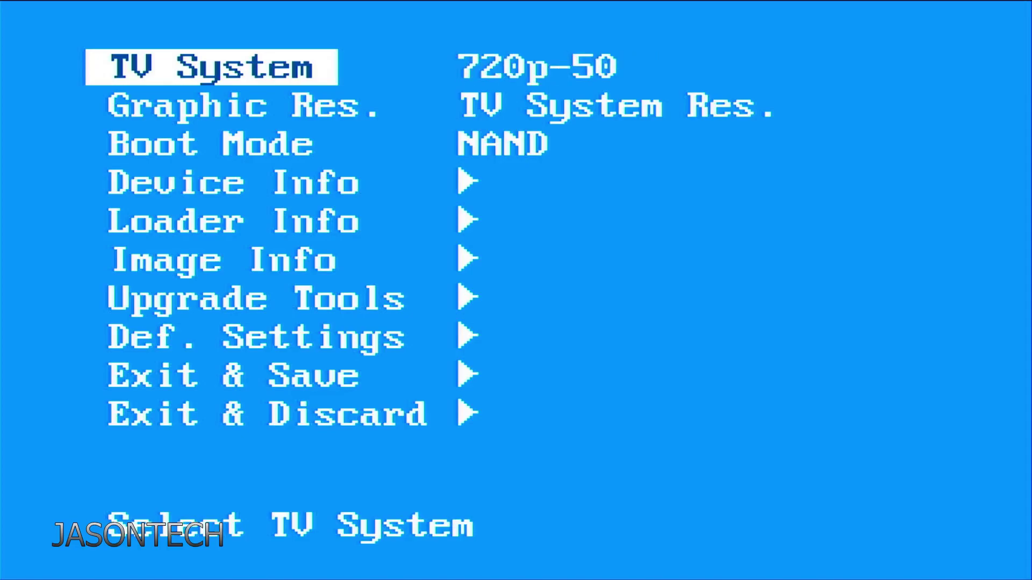
key(Right)
key(Right)
key(Right)
key(Down)
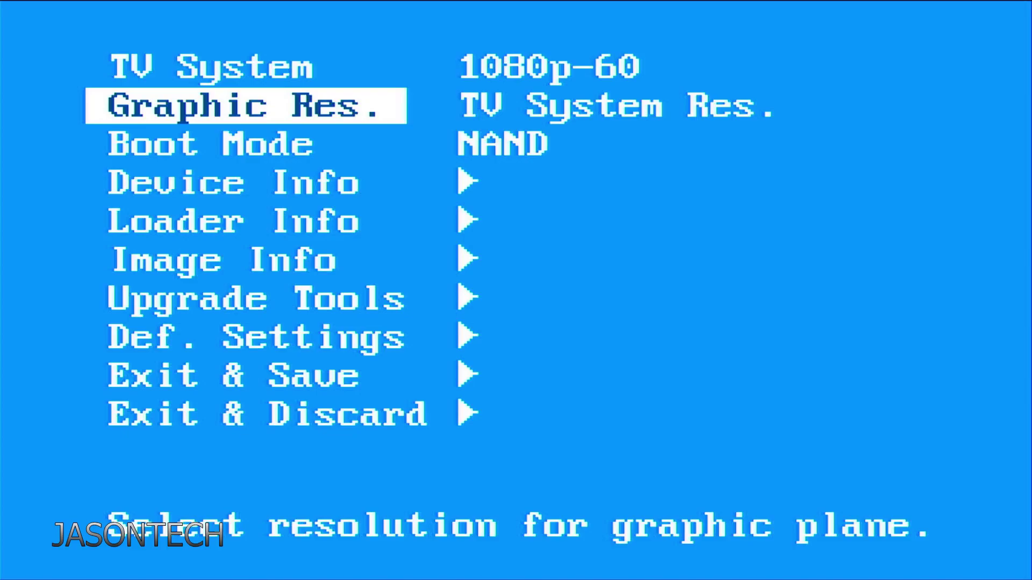
key(Right)
key(Right)
key(Right)
key(Right)
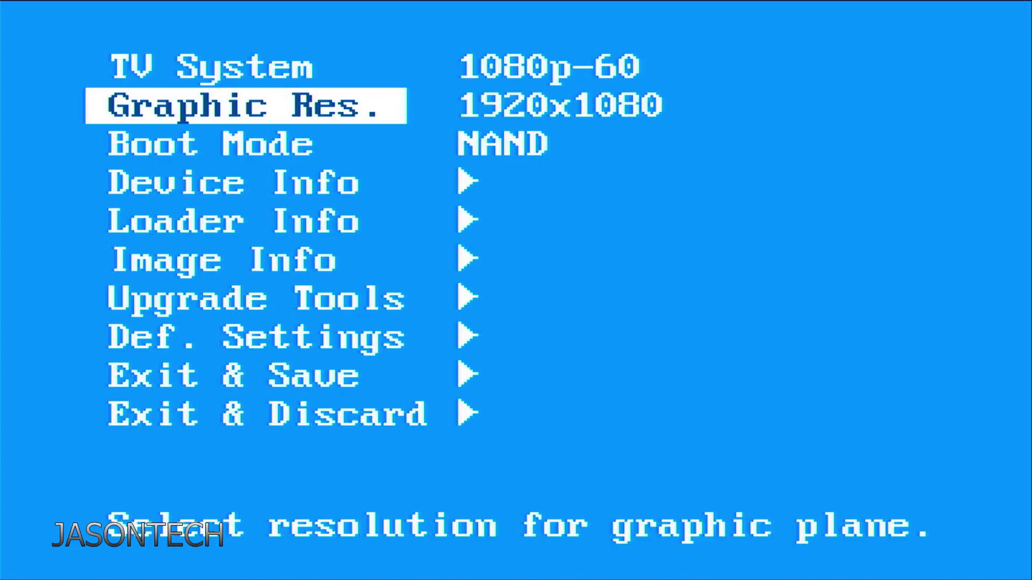
key(Right)
key(Right)
key(Right)
Step: Move down the bootloader menu to the Exit & Save option
key(Down)
key(Down)
key(Down)
key(Down)
key(Down)
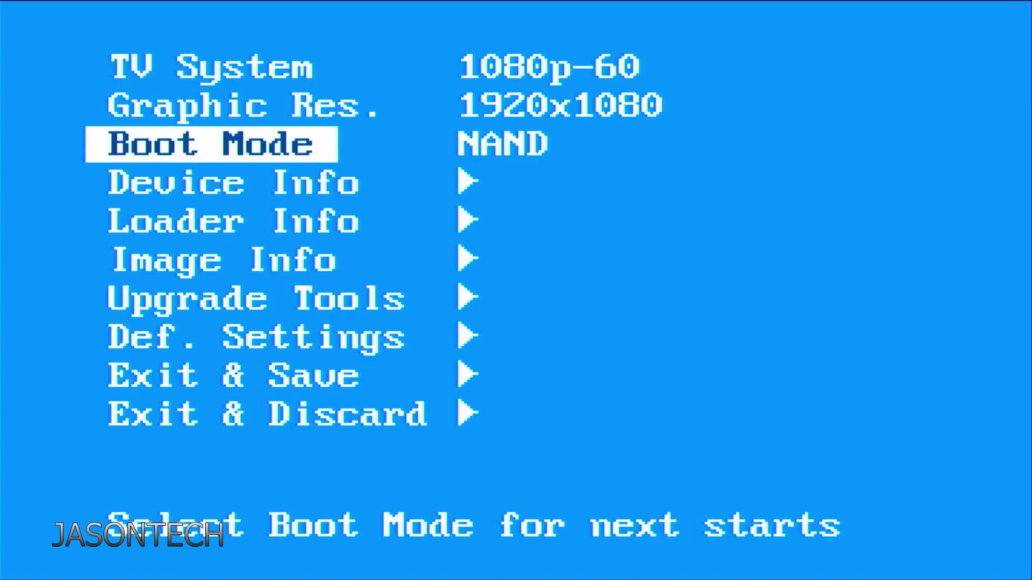
key(Down)
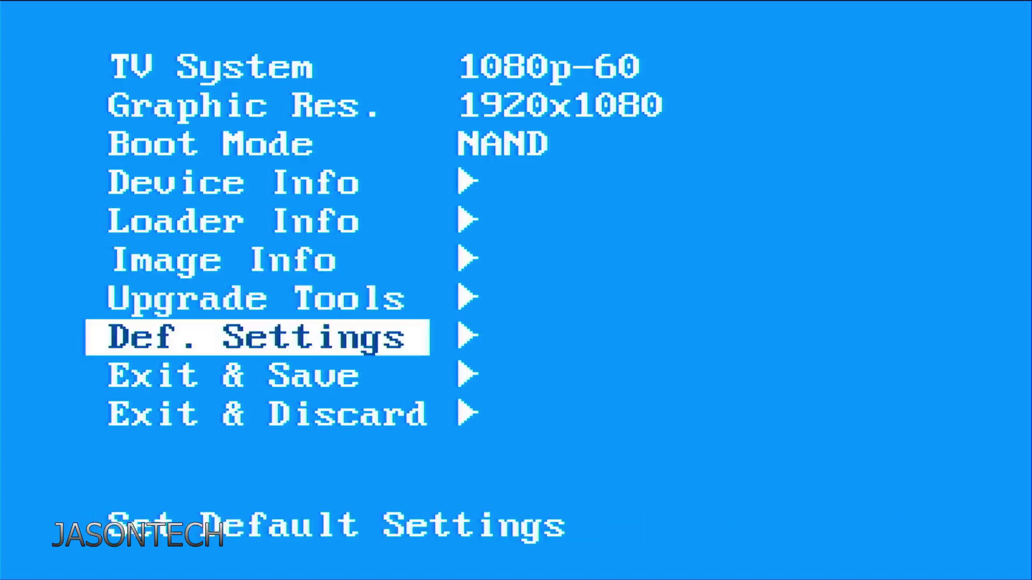
key(Down)
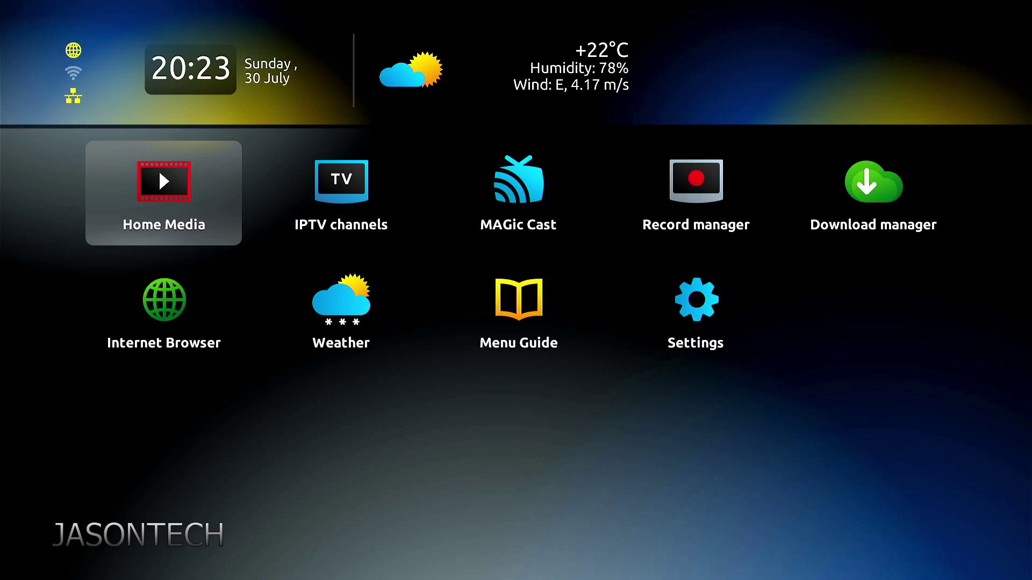
Step: From the home screen, reopen Settings > System settings > Video to check 1080p-60 and 1920x1080
key(Right)
key(Right)
key(Right)
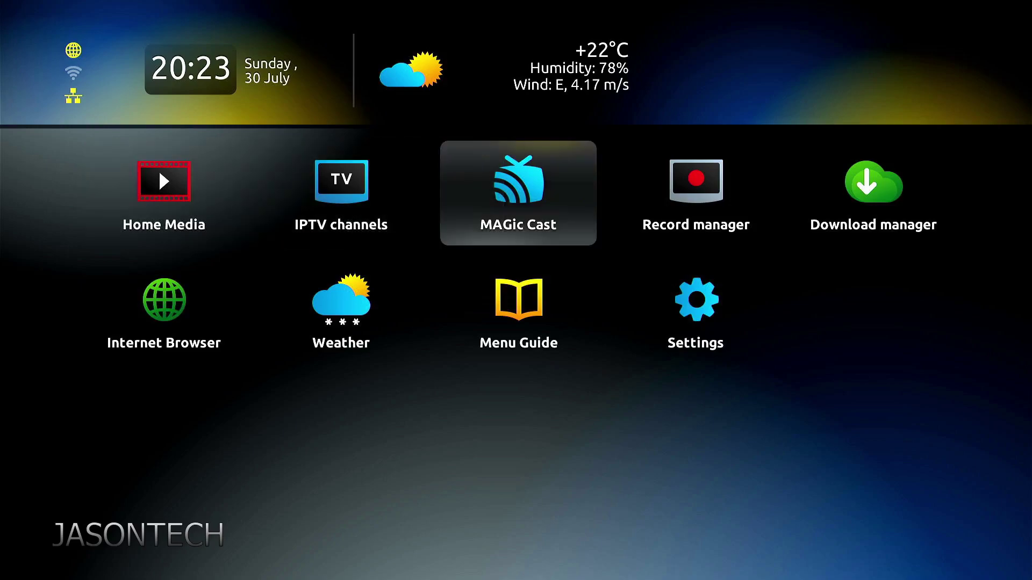
key(Down)
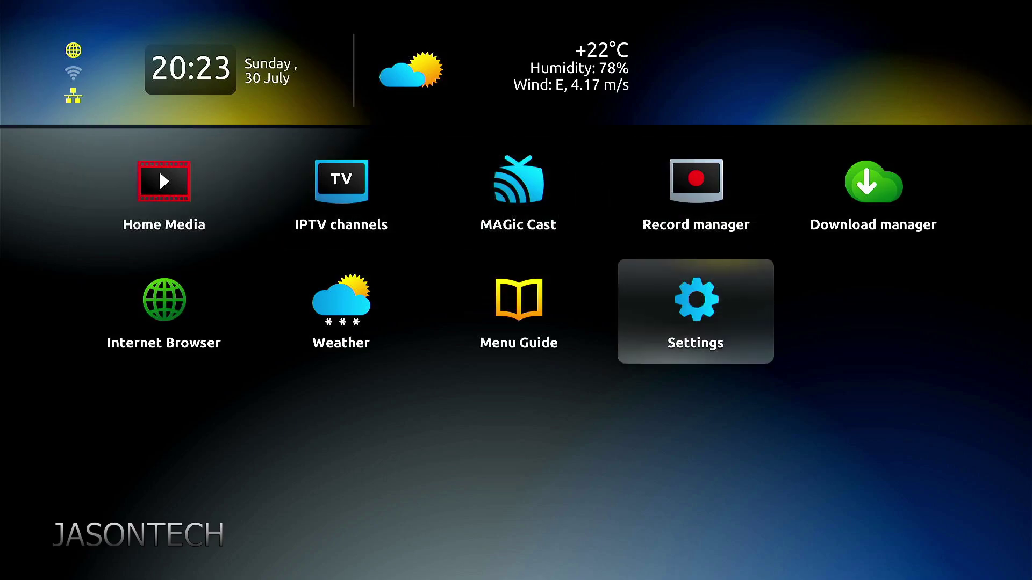
key(Return)
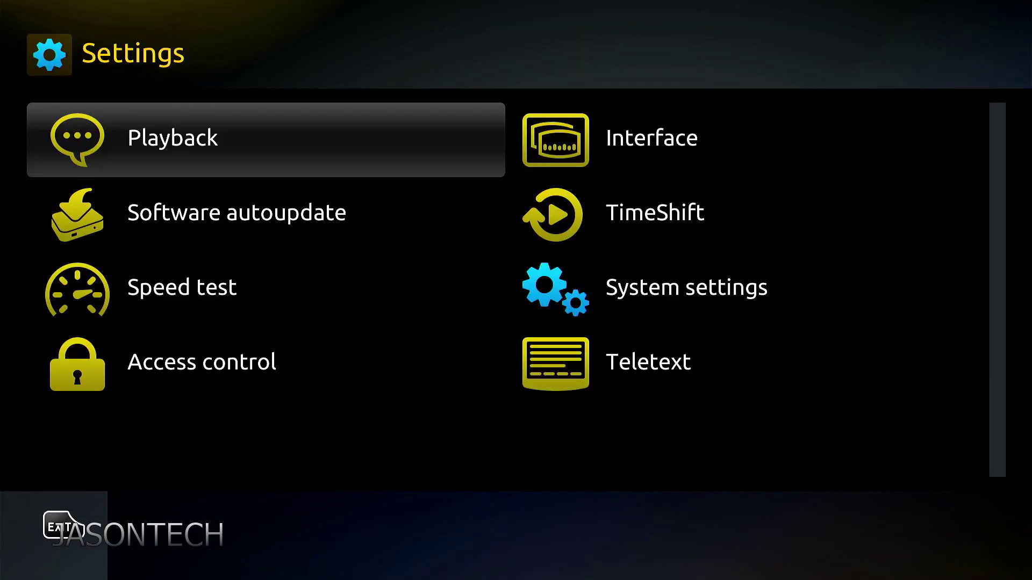
key(Right)
key(Down)
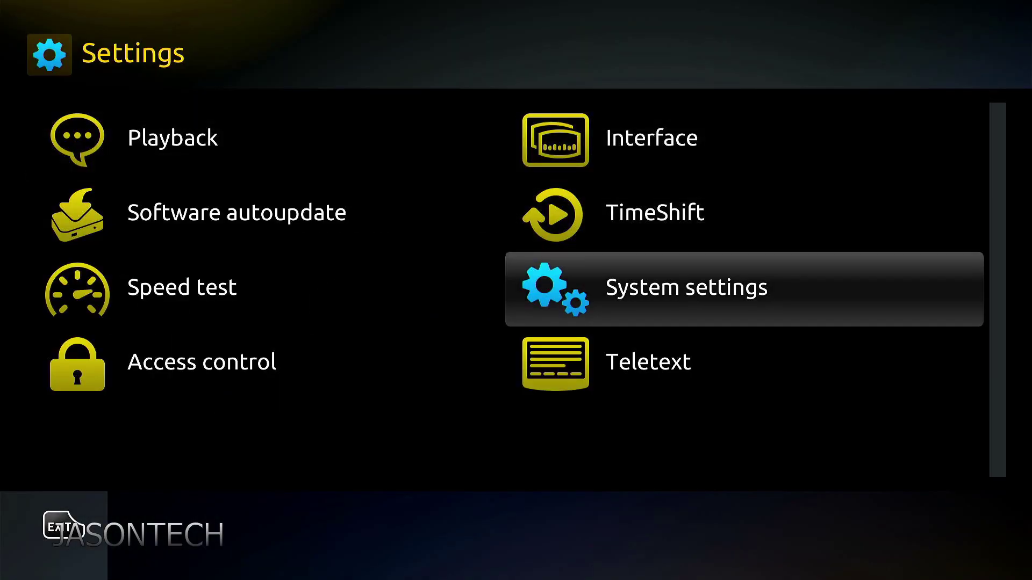
key(Return)
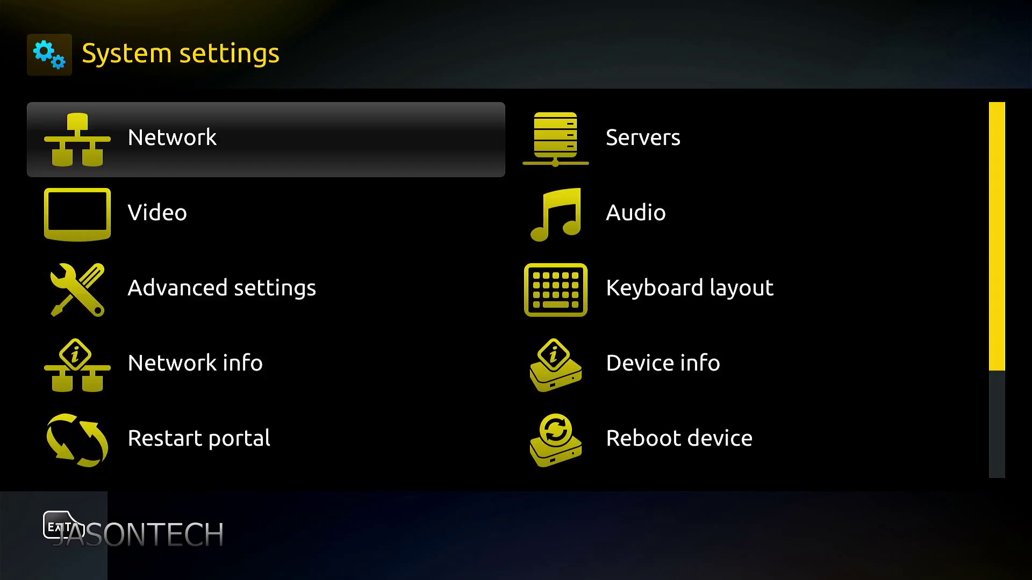
key(Down)
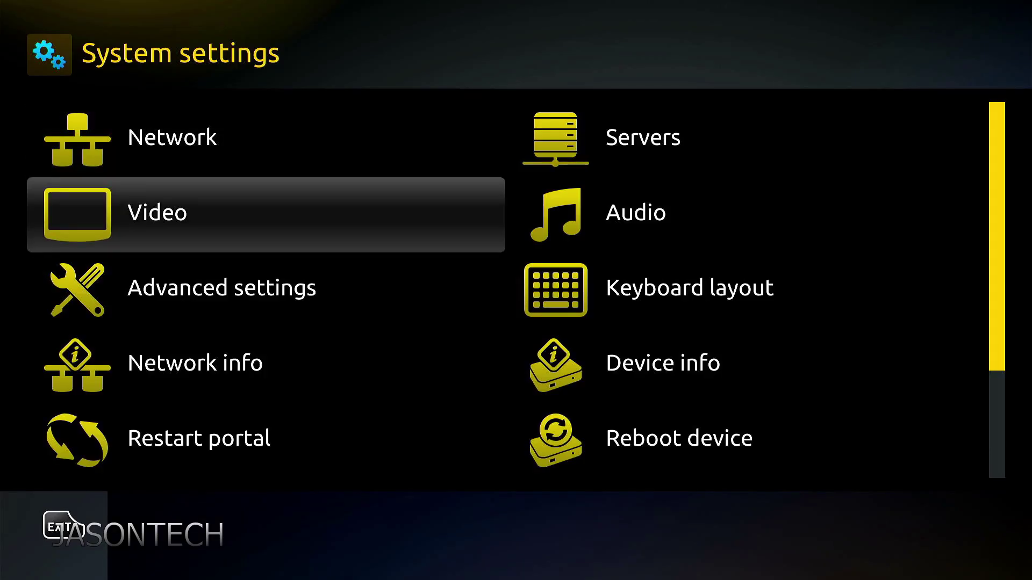
key(Return)
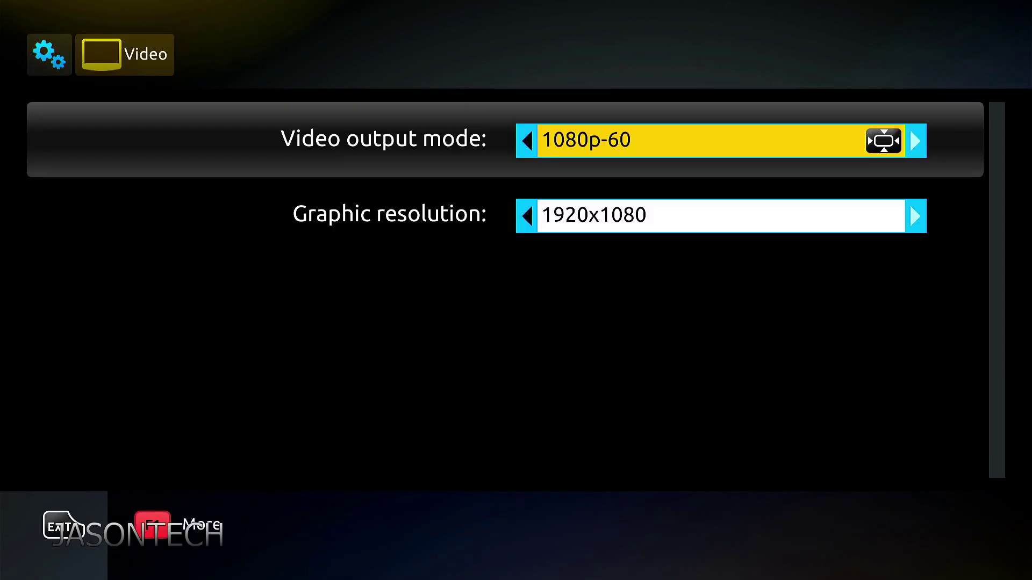